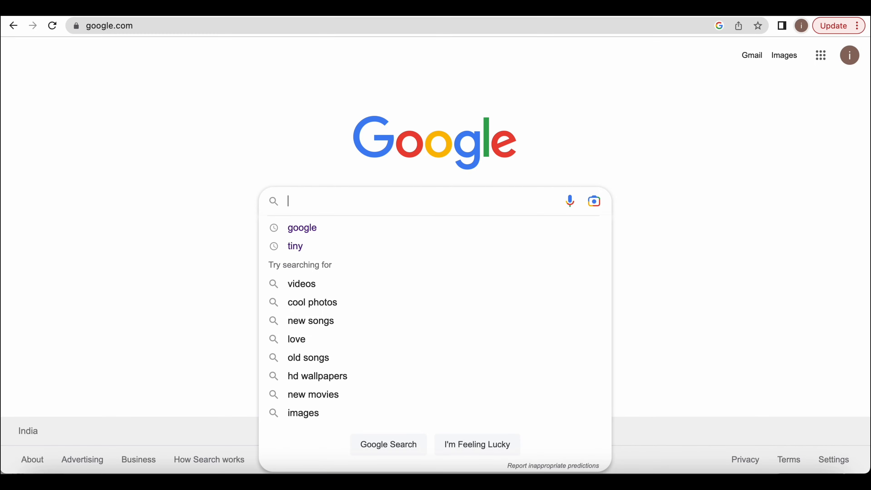
# - Search Google for clipchamp and open the official Clipchamp website from the results
pyautogui.write('clipchamp')
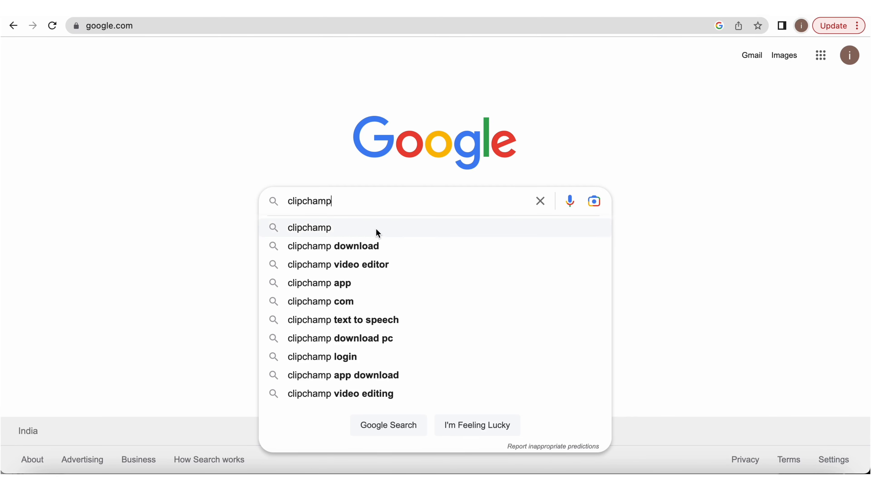
pyautogui.click(379, 229)
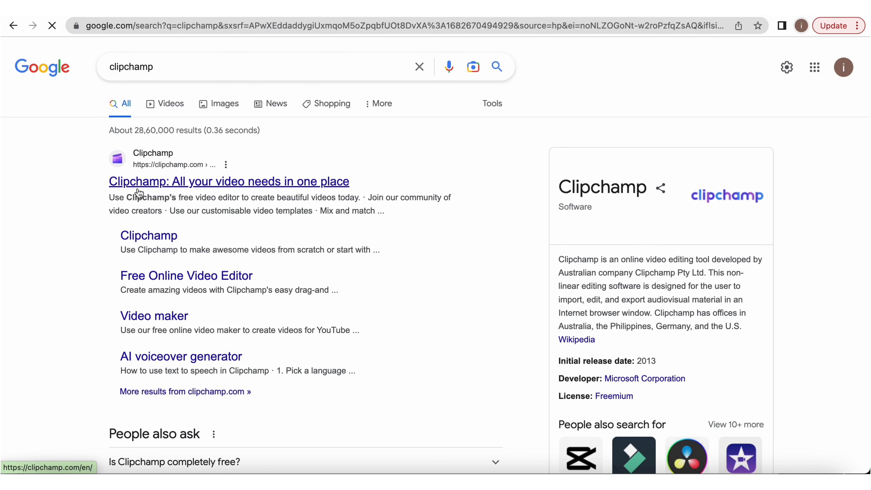
pyautogui.click(188, 185)
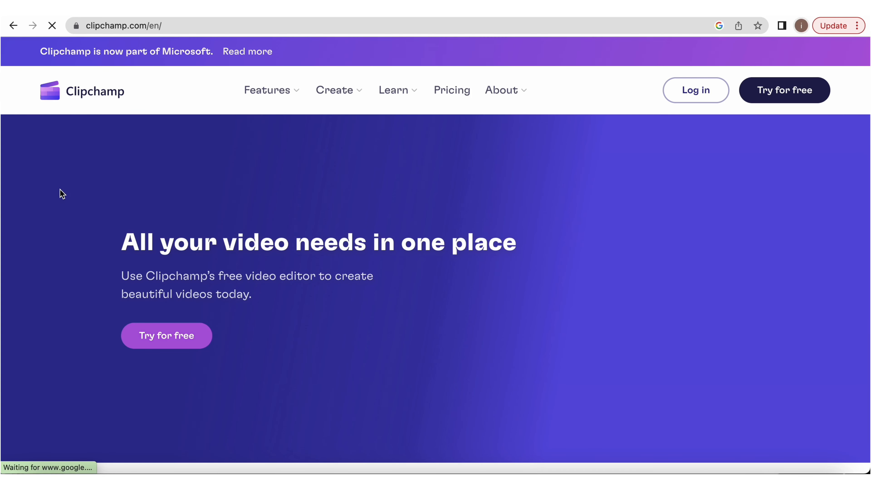
# - Start a free Clipchamp account sign-up and continue with the Google account
pyautogui.scroll(-10, 199, 277)
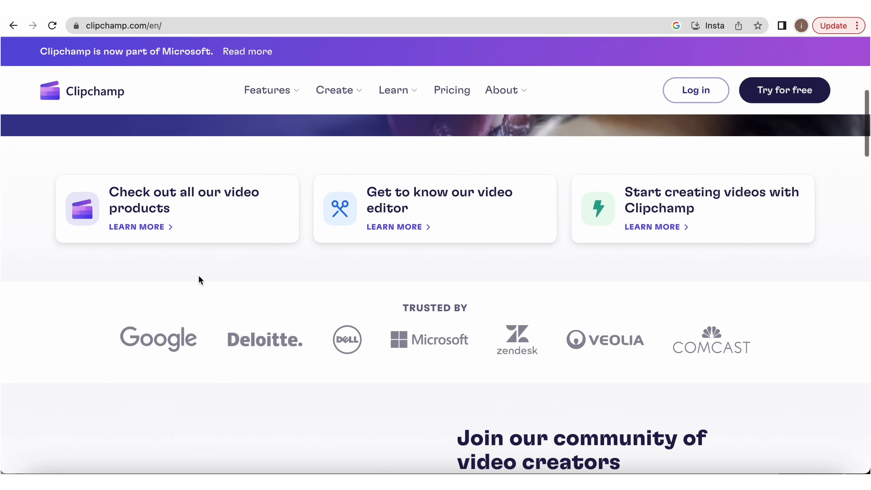
pyautogui.scroll(10, 231, 238)
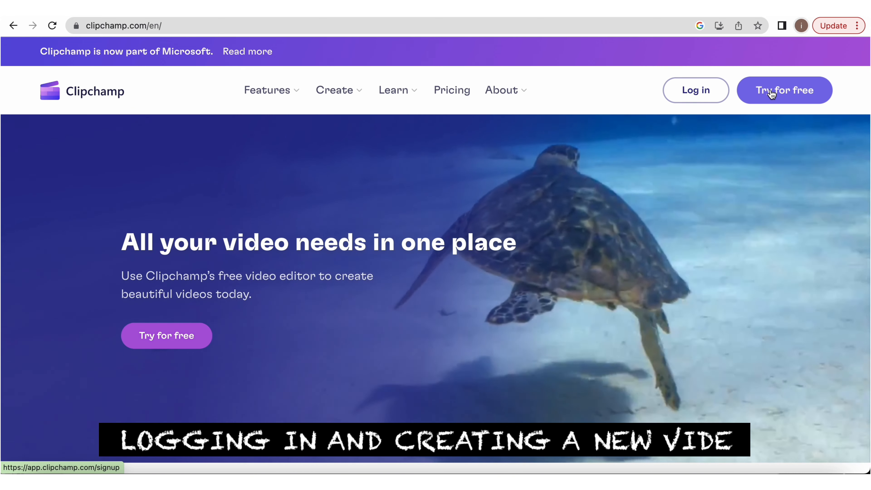
pyautogui.click(772, 93)
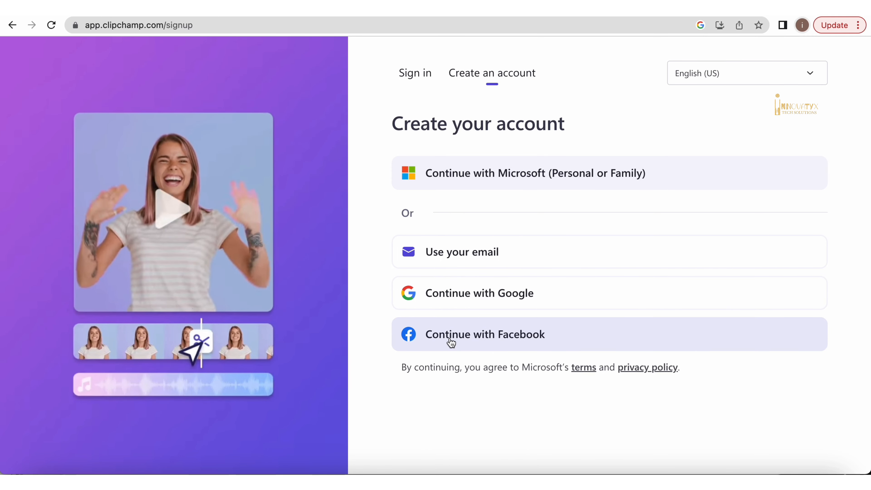
pyautogui.click(456, 298)
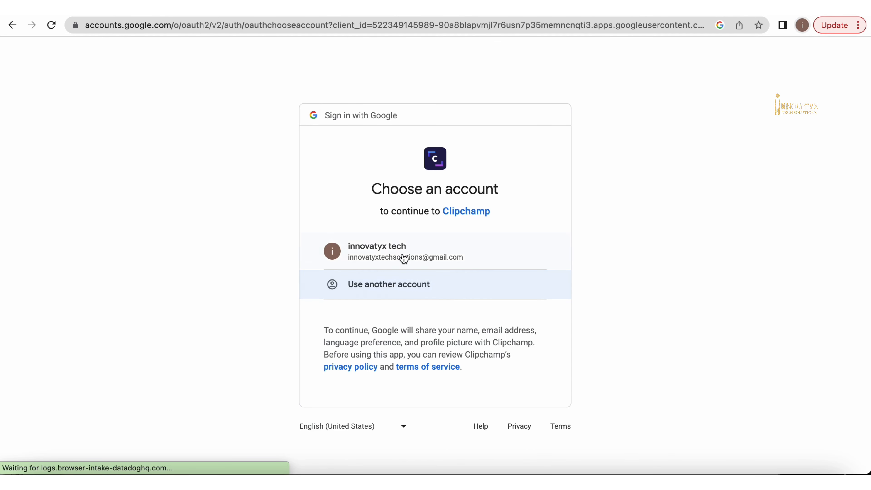
pyautogui.click(424, 252)
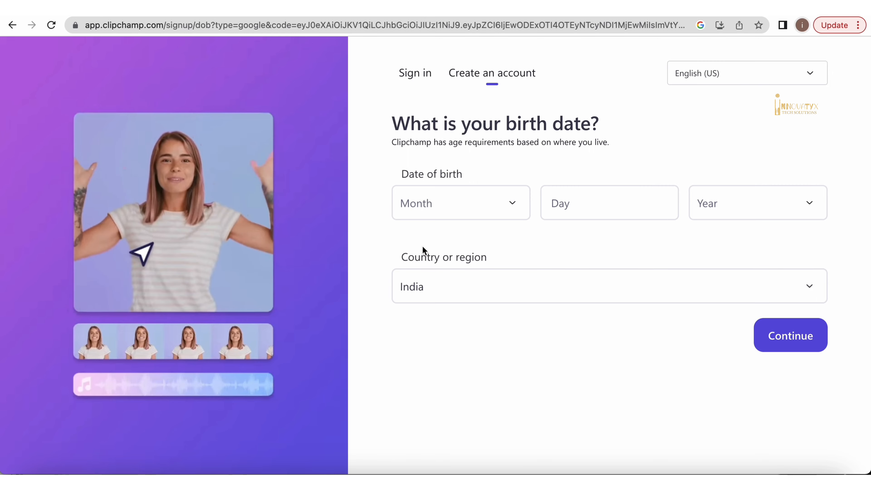
# - Enter the date of birth, keep India as the country or region, and continue
pyautogui.click(473, 217)
pyautogui.click(429, 260)
pyautogui.click(578, 198)
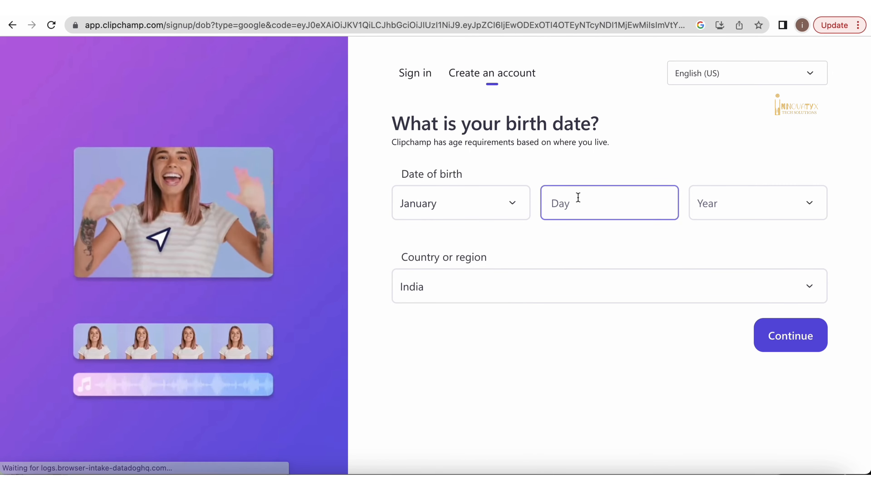
pyautogui.write('1')
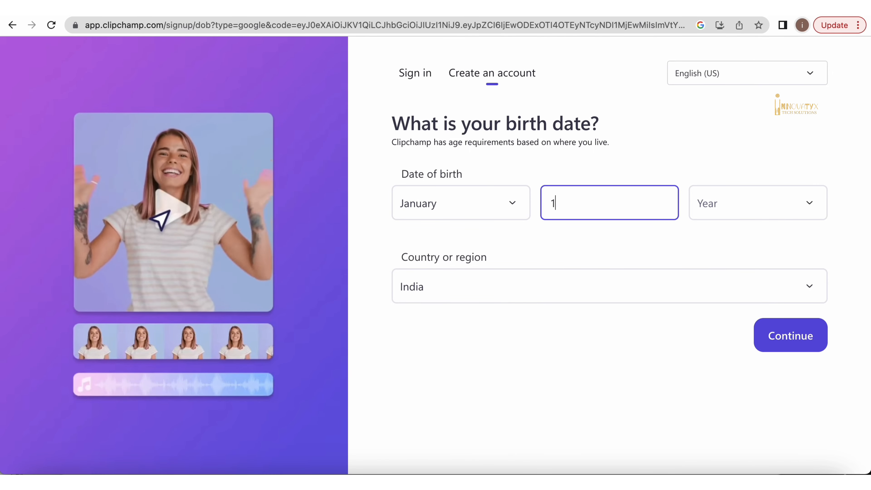
pyautogui.click(758, 212)
pyautogui.scroll(-20, 709, 333)
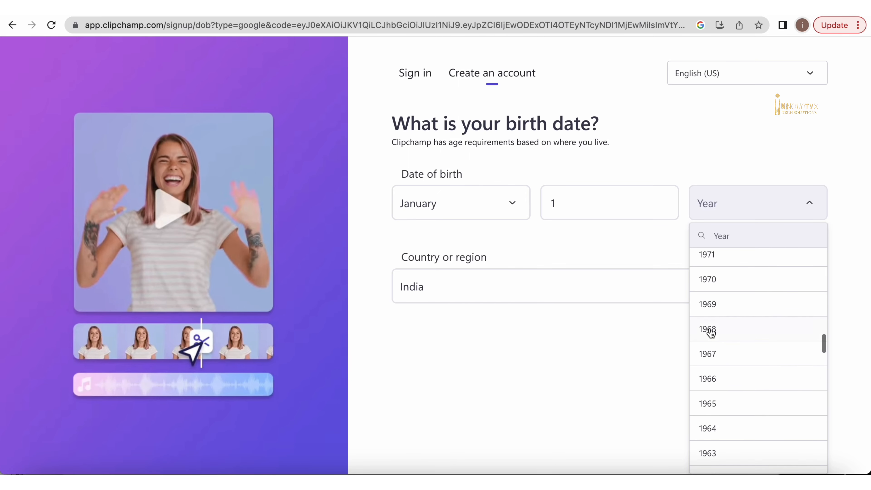
pyautogui.scroll(8, 710, 334)
pyautogui.scroll(5, 722, 284)
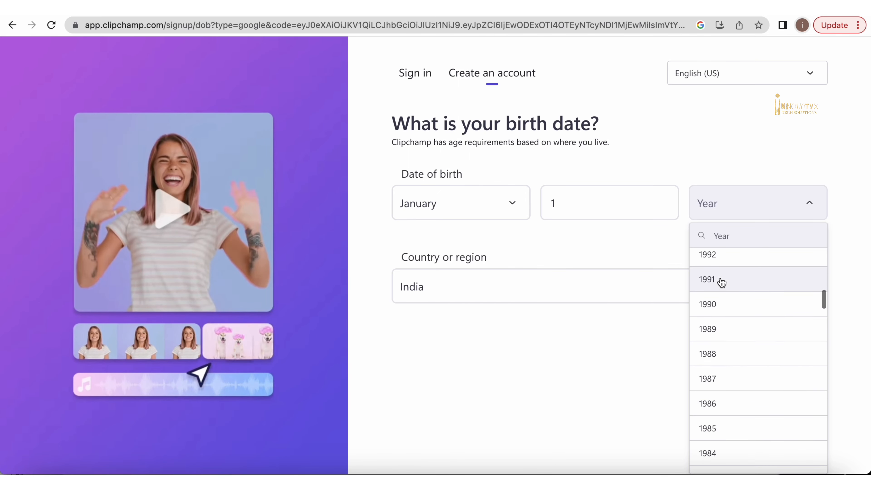
pyautogui.click(722, 280)
pyautogui.click(589, 284)
pyautogui.click(587, 284)
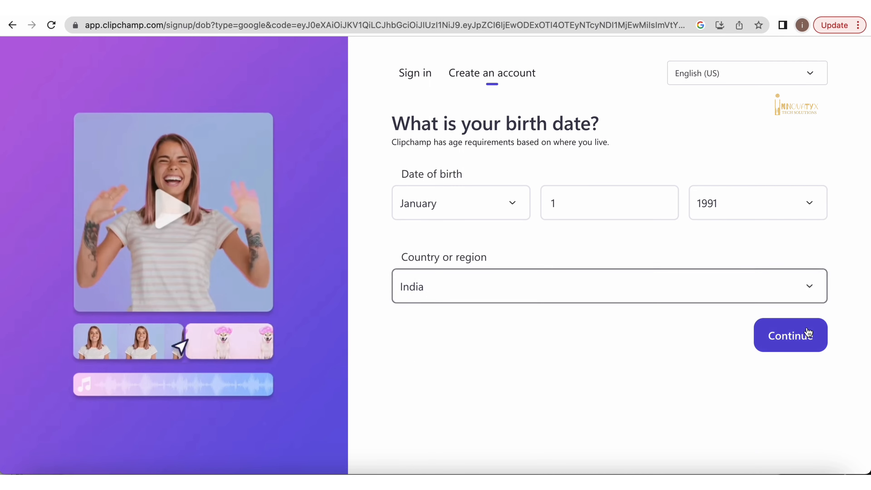
pyautogui.click(796, 337)
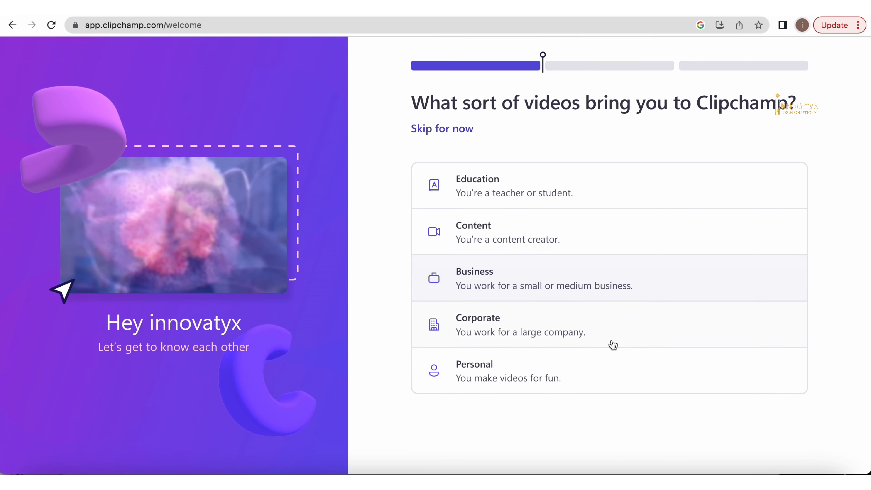
# - Choose Personal as the video type and create a new video from scratch
pyautogui.click(599, 365)
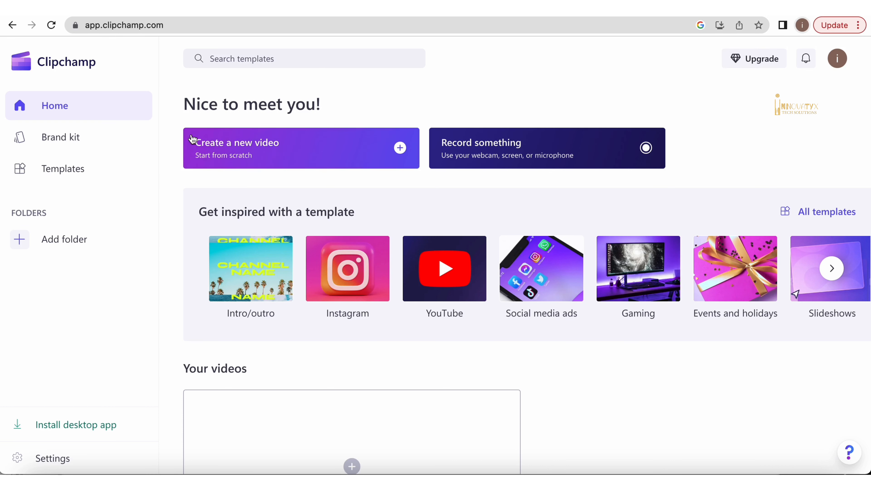
pyautogui.click(246, 150)
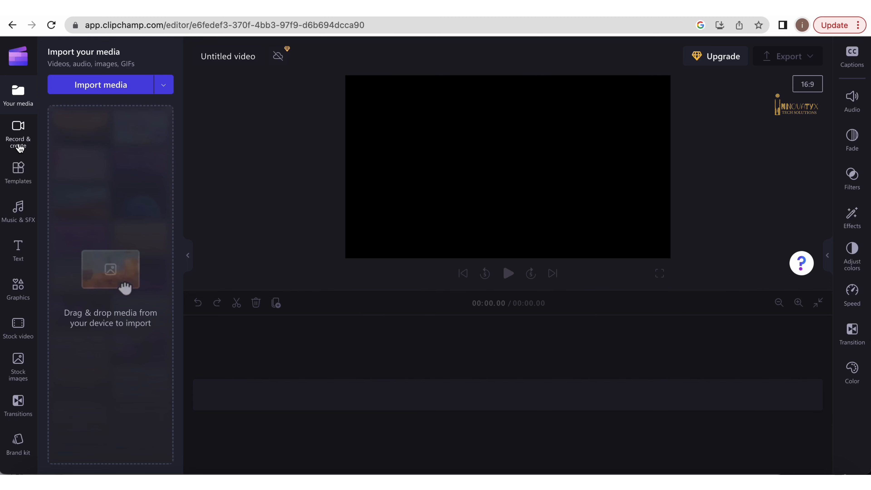
# - Open the Text to speech tool from the record and create options
pyautogui.click(19, 149)
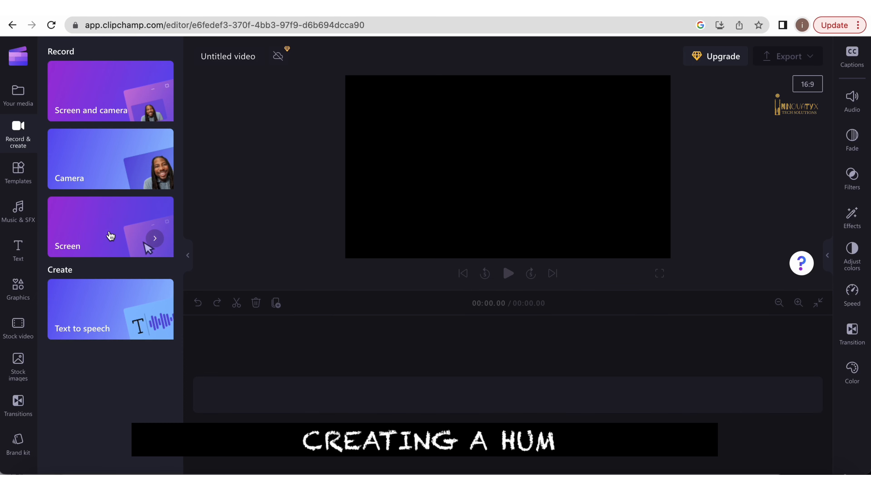
pyautogui.click(116, 318)
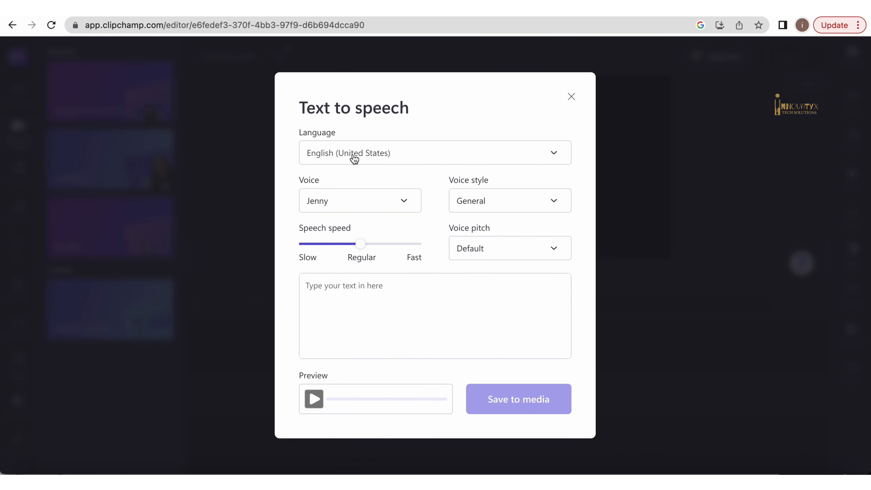
# - Browse the available voiceover languages, leaving English (United States) selected
pyautogui.click(388, 151)
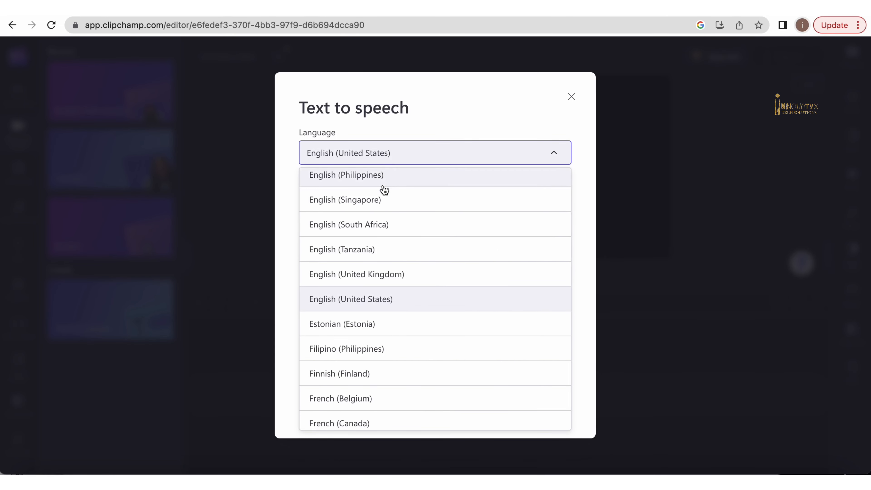
pyautogui.scroll(-10, 354, 386)
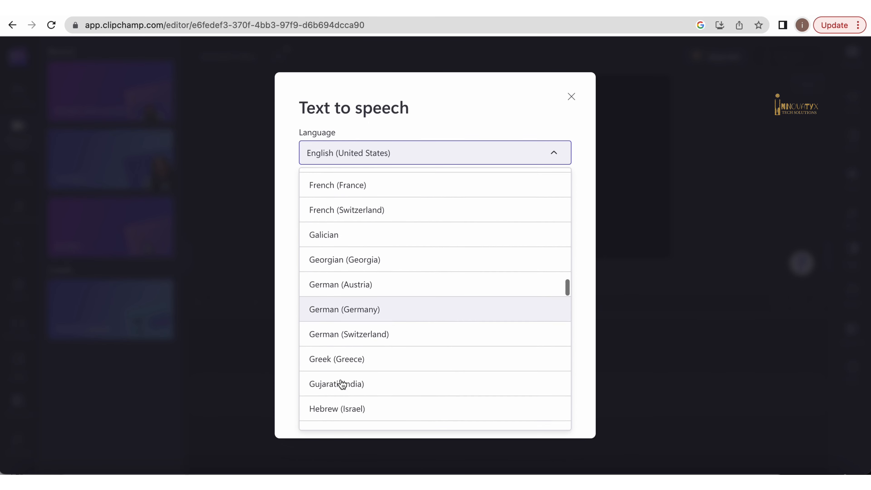
pyautogui.scroll(-6, 342, 385)
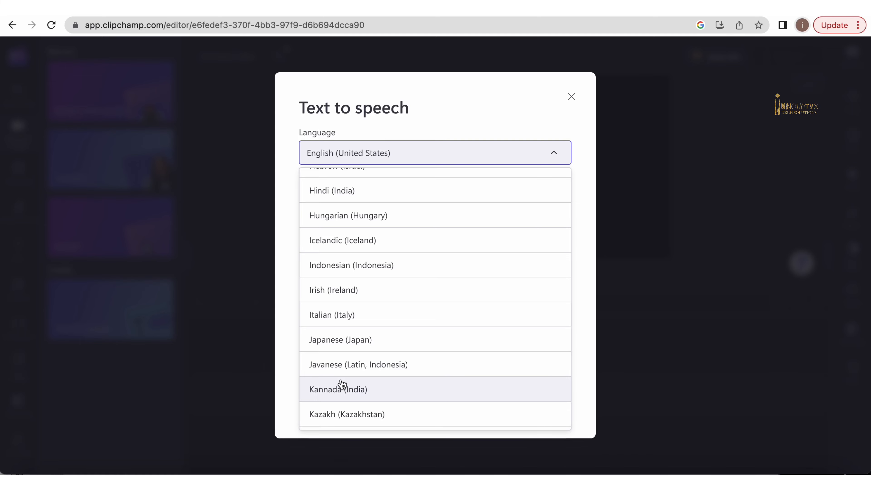
pyautogui.scroll(-10, 342, 385)
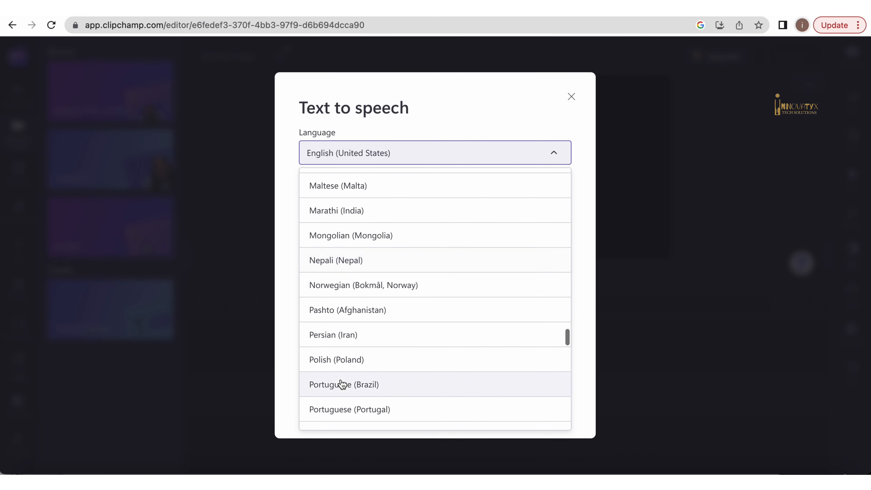
pyautogui.scroll(-10, 342, 385)
pyautogui.scroll(20, 342, 383)
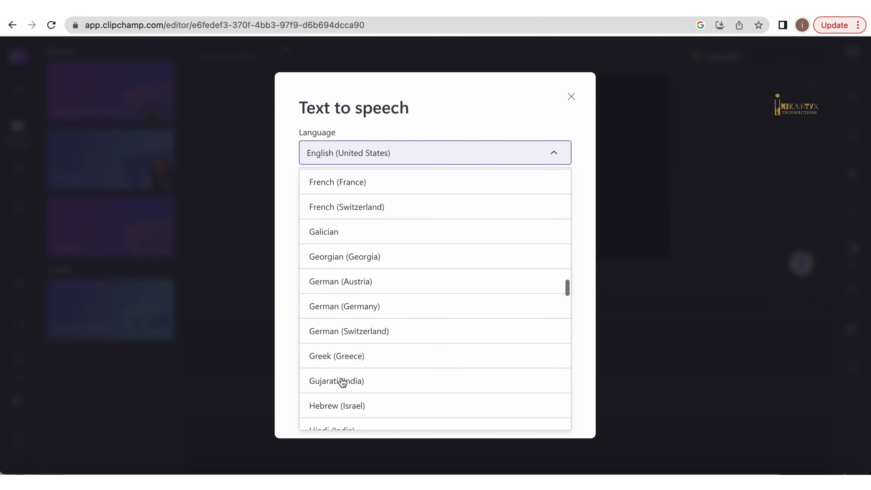
pyautogui.scroll(20, 342, 381)
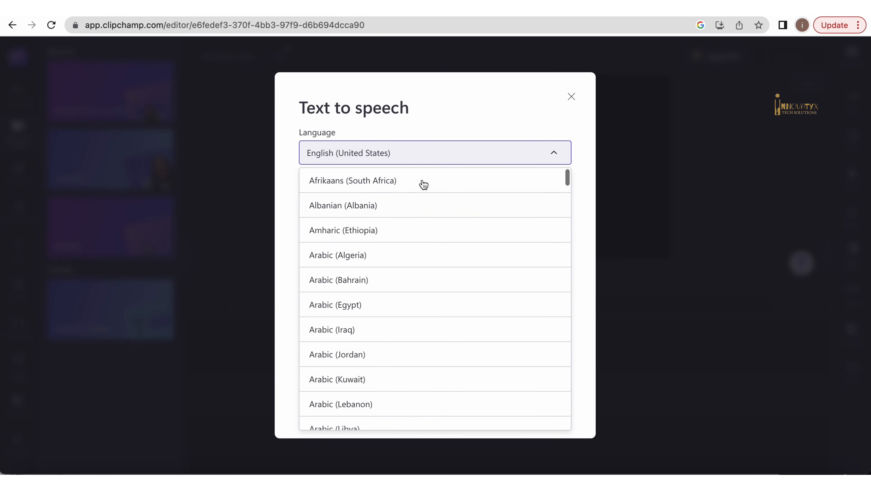
pyautogui.click(465, 117)
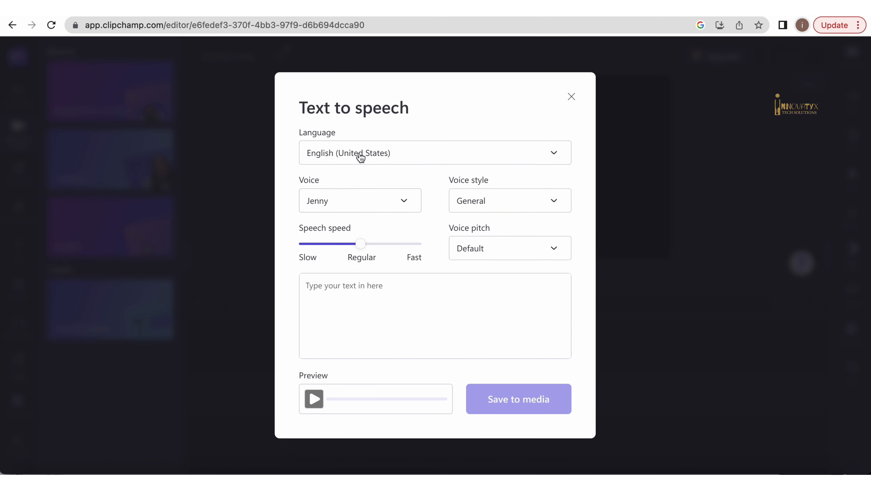
# - Browse the voice list and set the voice to Guy
pyautogui.click(387, 205)
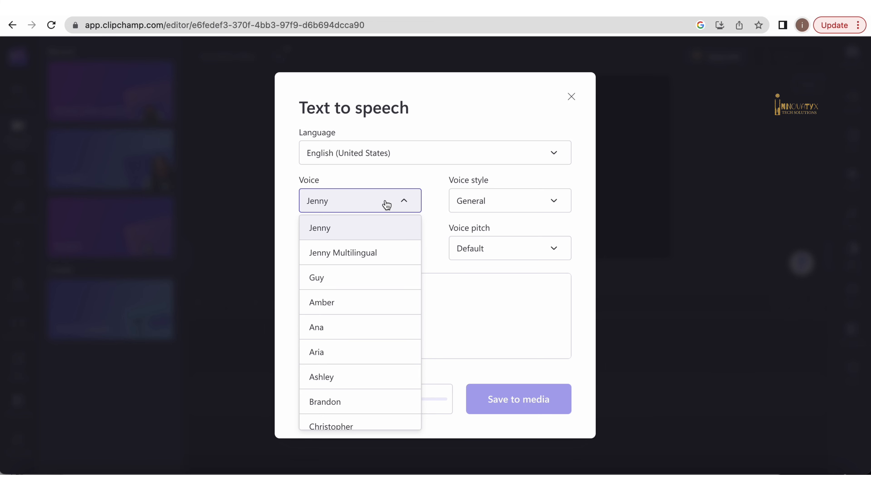
pyautogui.scroll(-5, 360, 382)
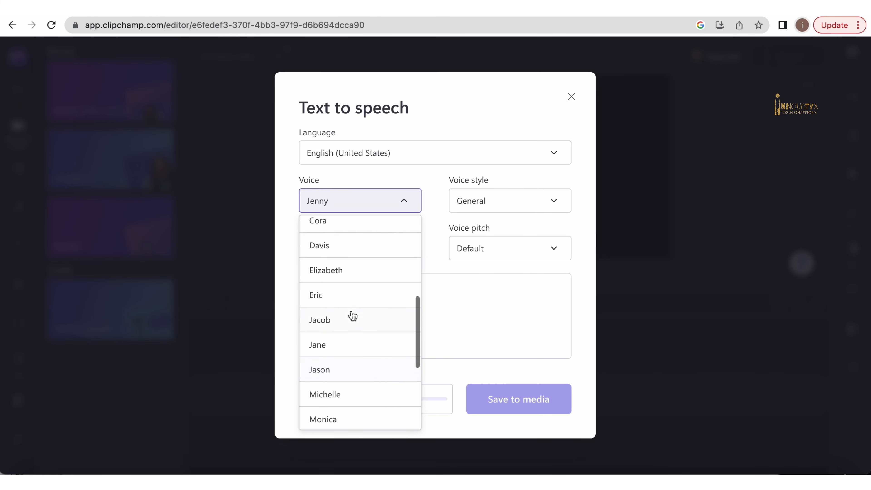
pyautogui.scroll(-3, 353, 315)
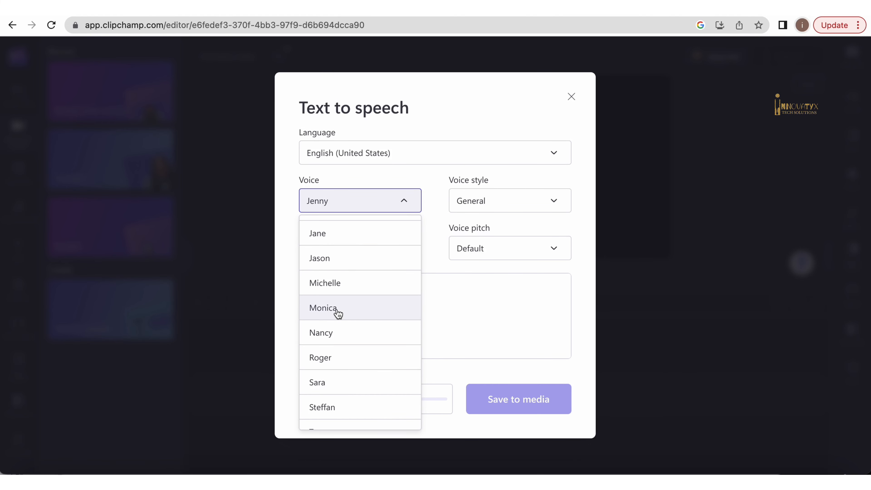
pyautogui.scroll(3, 363, 307)
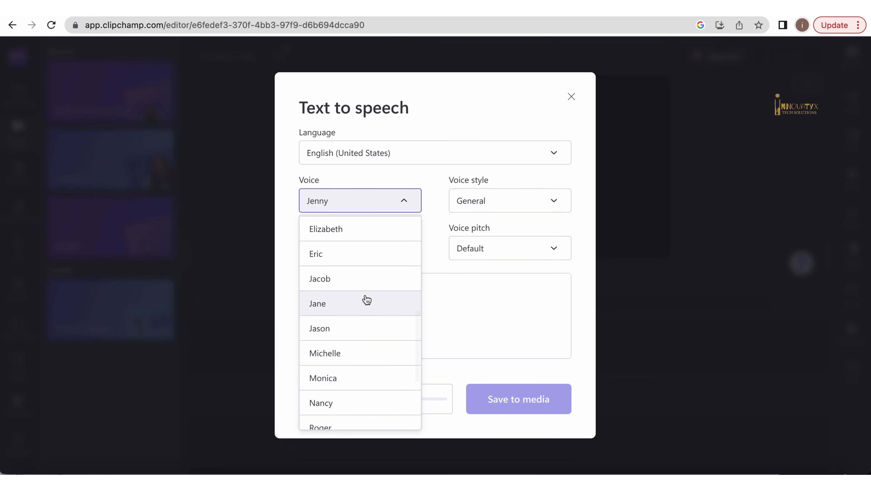
pyautogui.scroll(4, 367, 300)
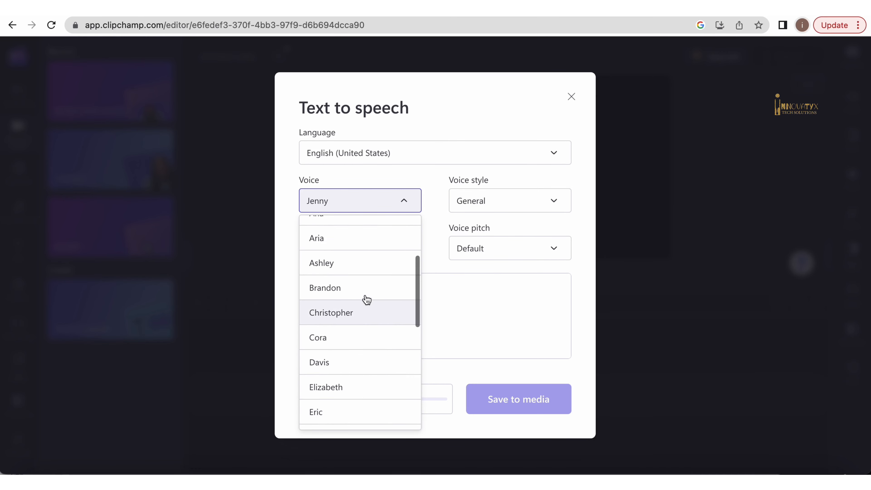
pyautogui.scroll(3, 366, 300)
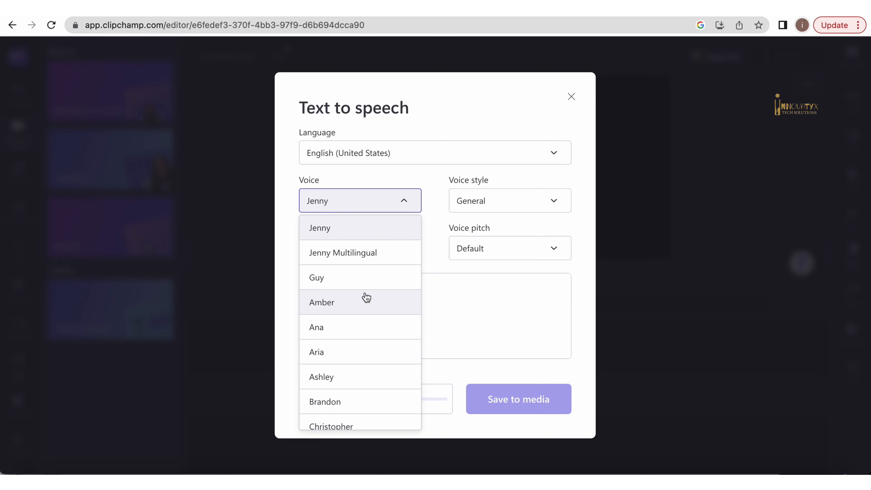
pyautogui.click(366, 278)
# - Browse the voice style options and reopen the voice list
pyautogui.click(542, 207)
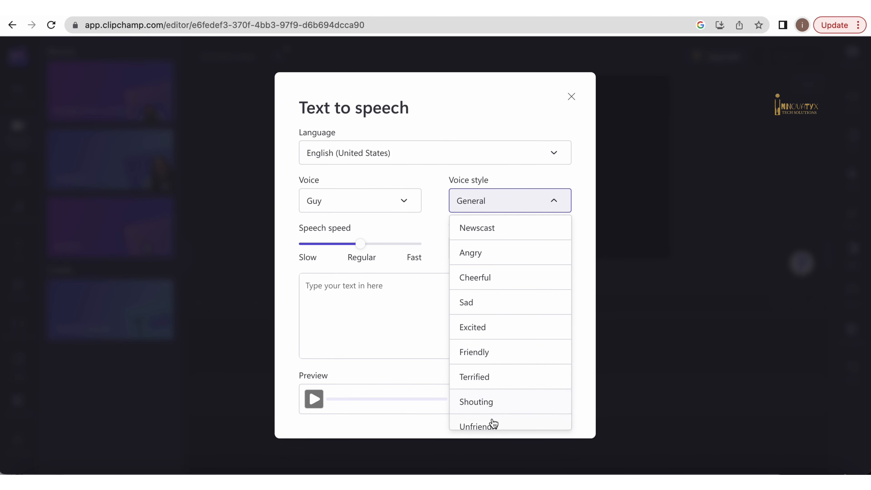
pyautogui.scroll(-2, 493, 305)
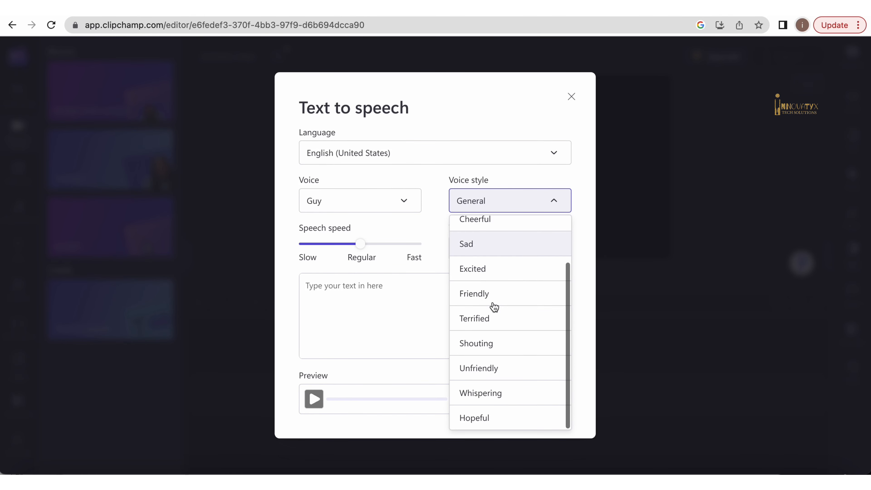
pyautogui.scroll(2, 493, 306)
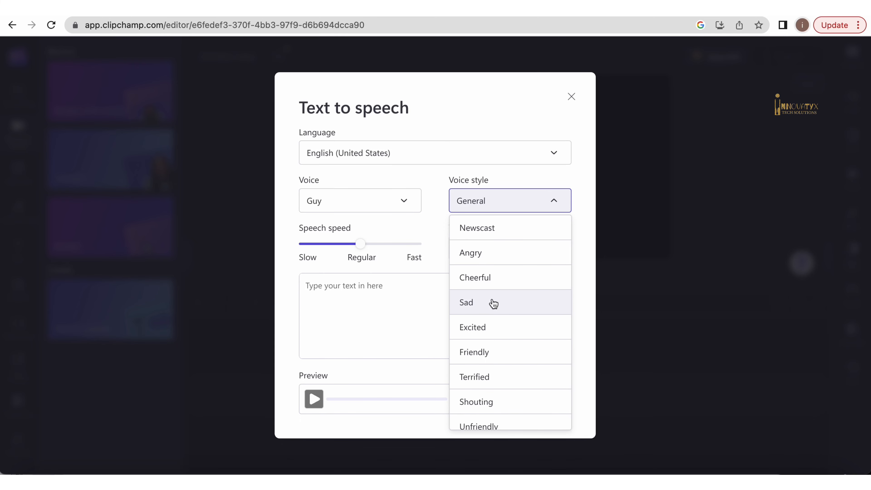
pyautogui.click(425, 196)
pyautogui.click(412, 199)
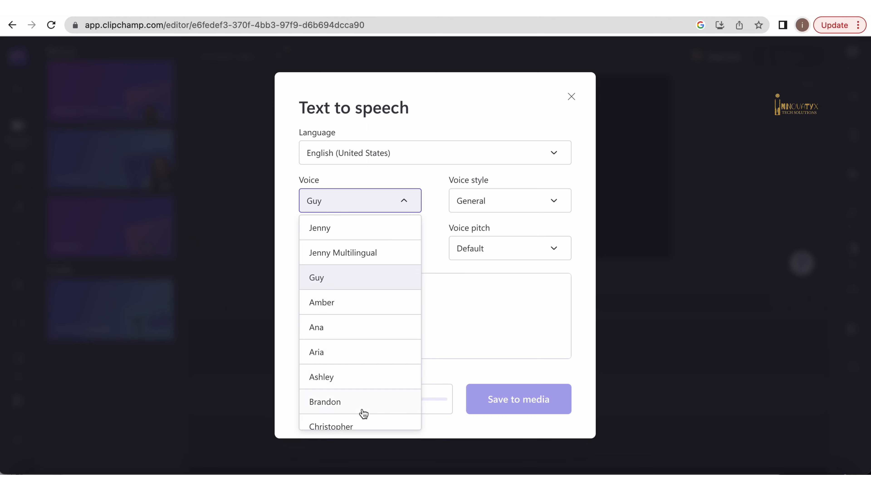
# - Scroll the voice list and set the voice to Christopher
pyautogui.scroll(-2, 362, 411)
pyautogui.click(362, 402)
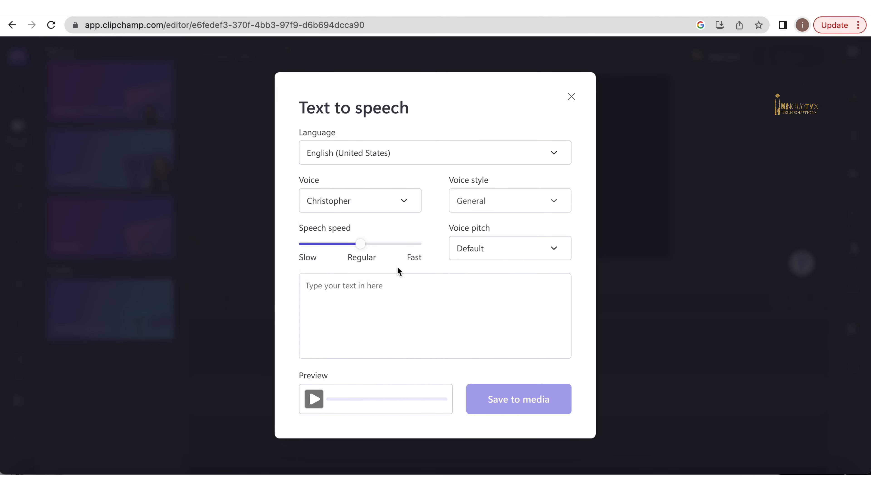
# - Browse the voice pitch options, leaving the pitch at Default, and place the cursor in the script box
pyautogui.moveTo(360, 244)
pyautogui.mouseDown()
pyautogui.moveTo(408, 244)
pyautogui.moveTo(361, 244)
pyautogui.mouseUp()
pyautogui.click(519, 257)
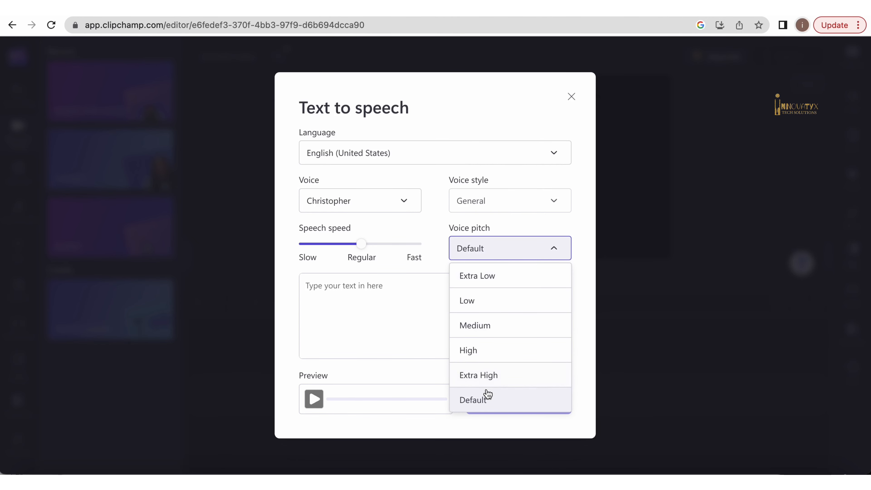
pyautogui.click(421, 295)
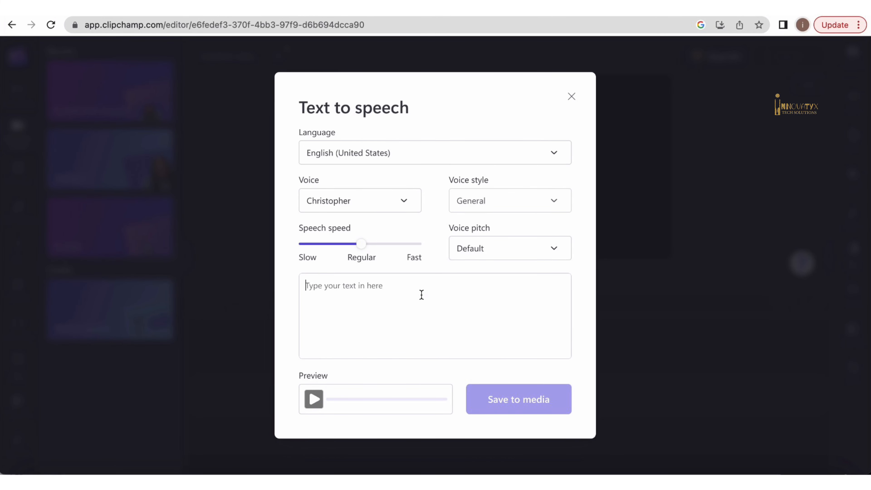
# - Enter the voiceover script from 'hey there, hear us out!' through 'take your video editing skills to the next level!!'
pyautogui.write('hey')
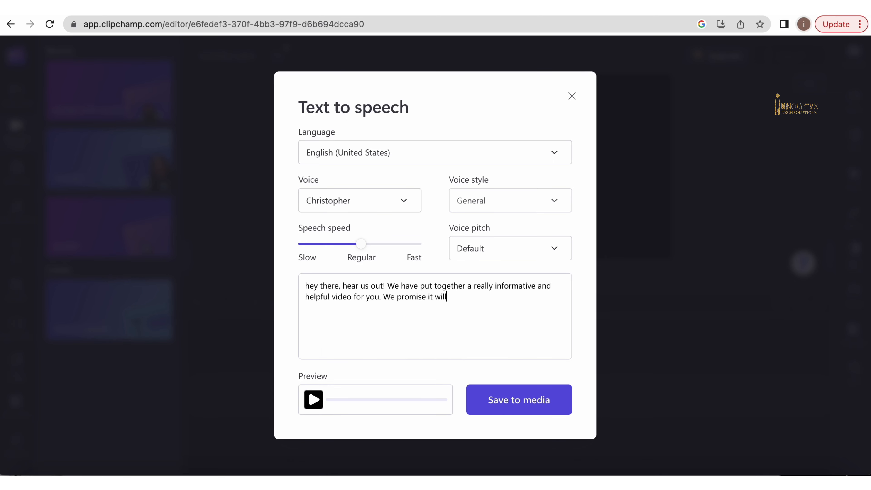
pyautogui.write('for your tim')
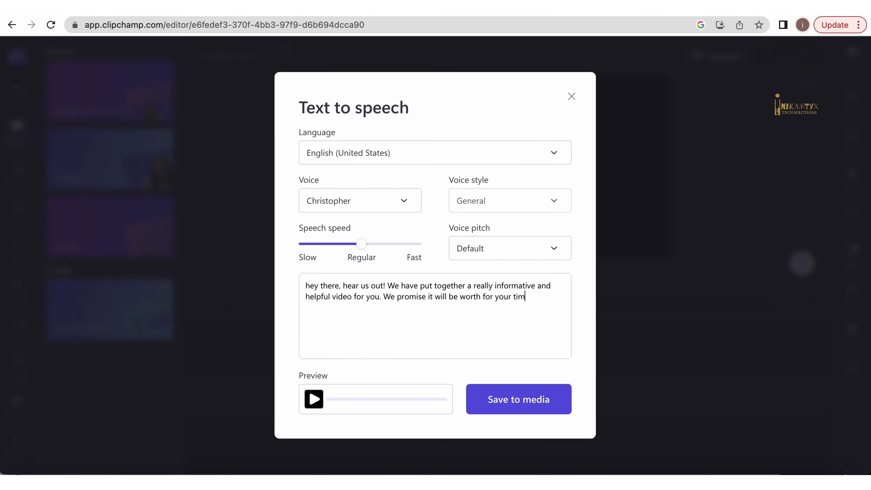
pyautogui.write('e to stick around ')
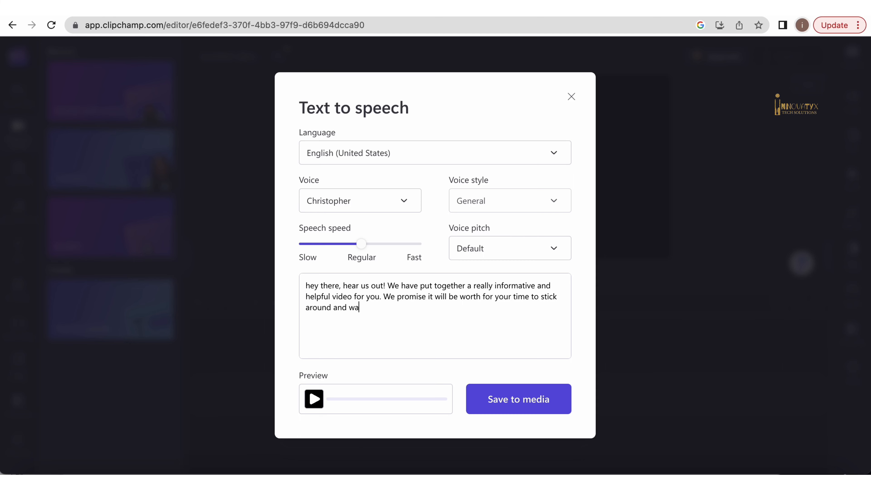
pyautogui.write('and watch it... Let us show you how to')
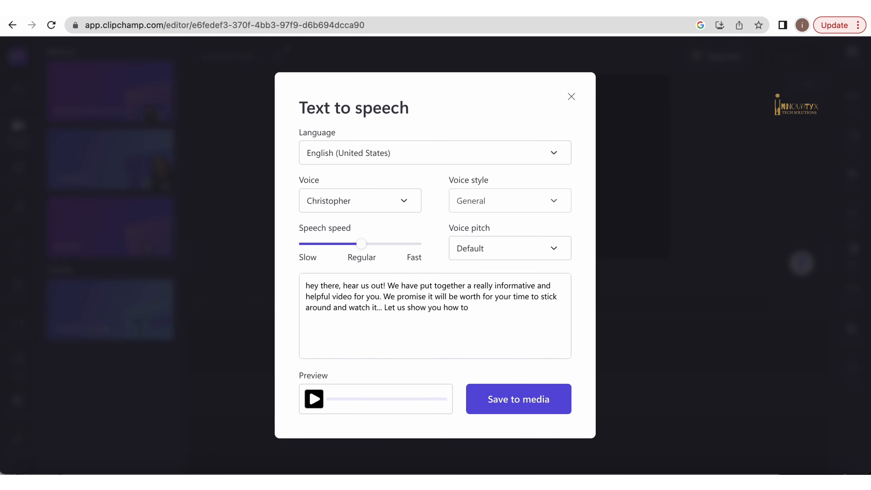
pyautogui.write(' take your video editing ski')
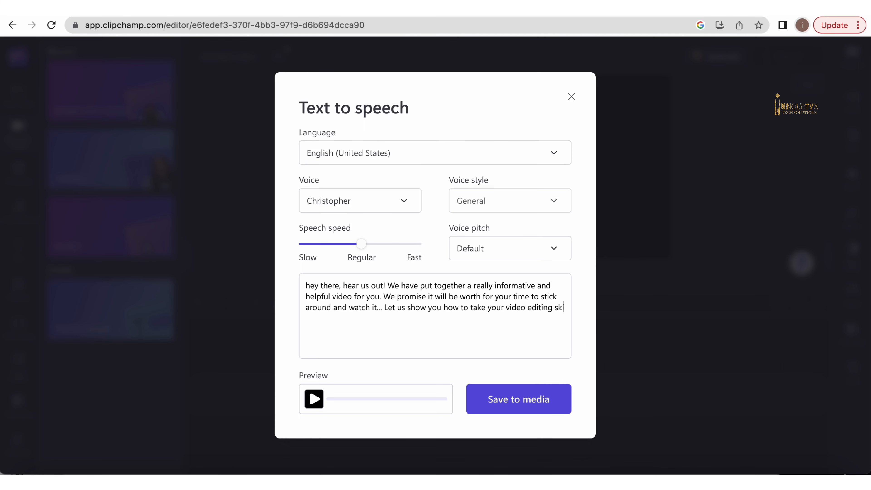
pyautogui.write('lls to the next level!!')
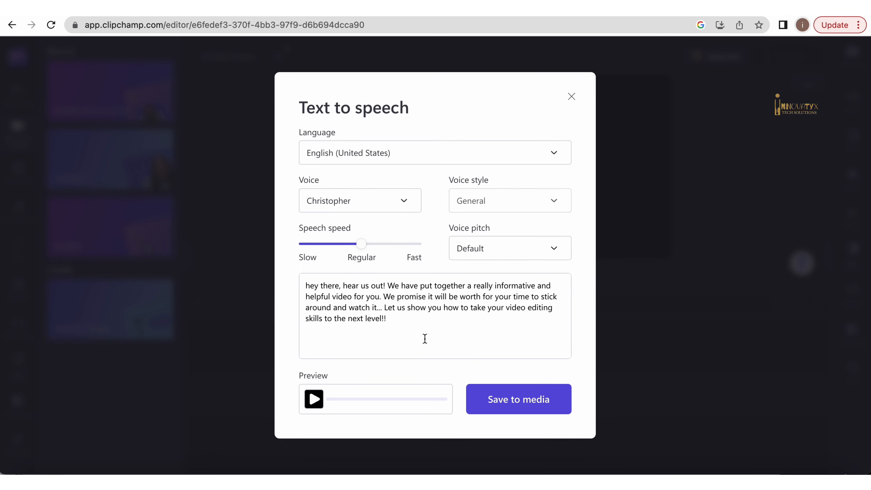
# - Preview the generated voiceover and save it to the media library
pyautogui.moveTo(438, 327); pyautogui.dragTo(282, 274)
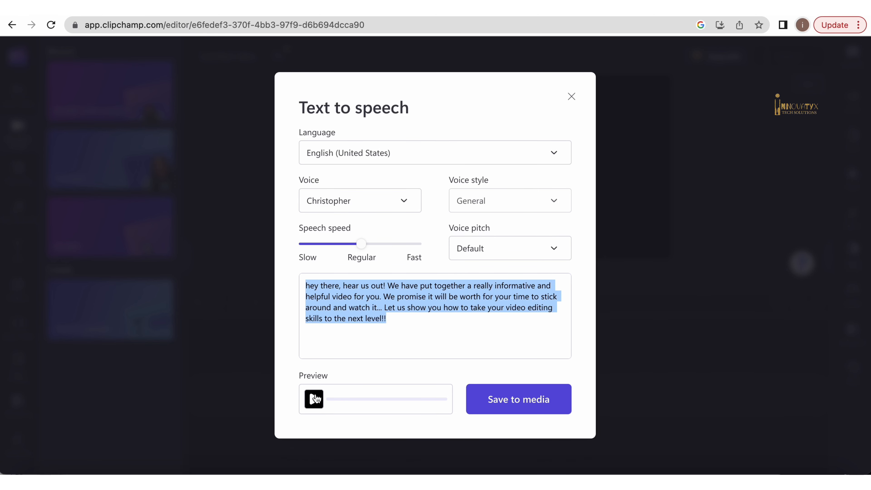
pyautogui.click(344, 348)
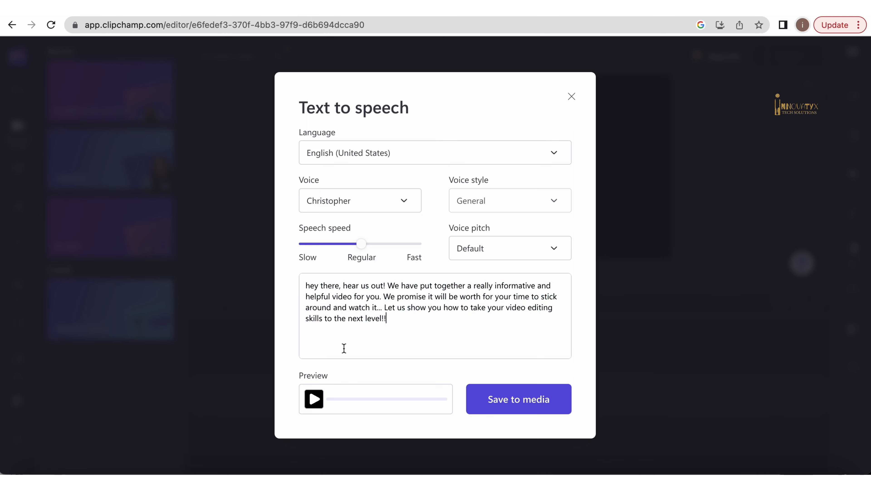
pyautogui.click(314, 400)
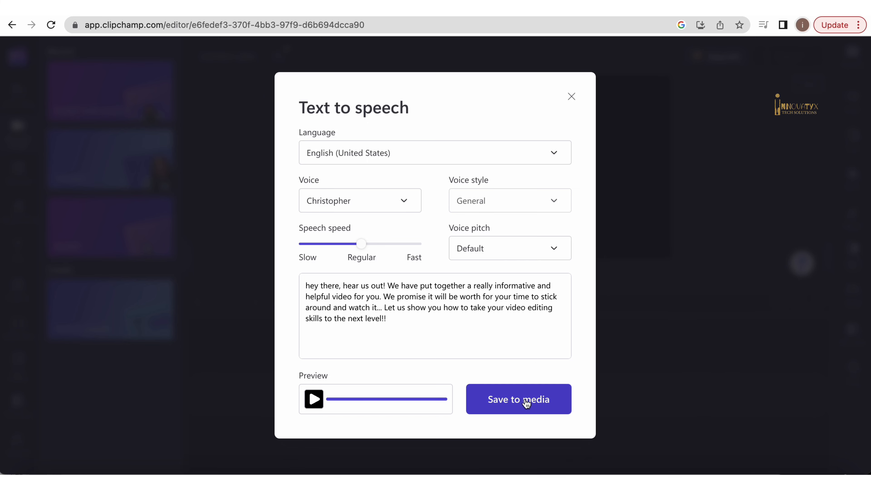
pyautogui.click(510, 404)
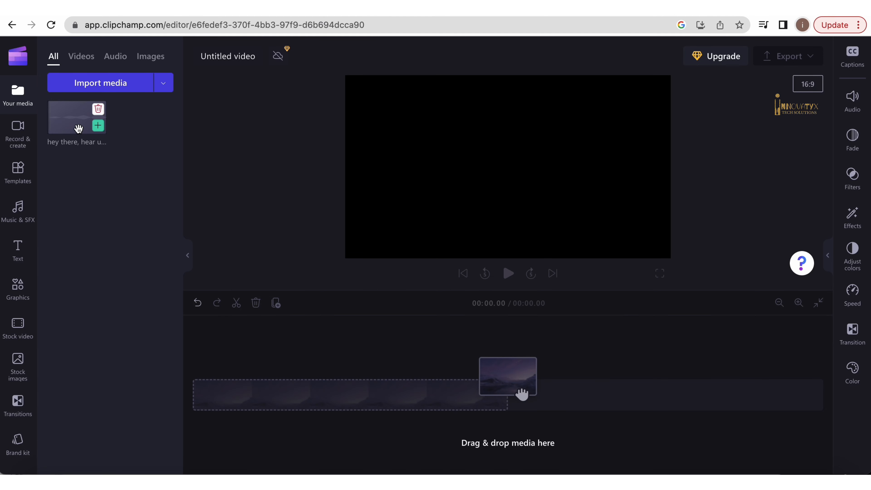
# - Add the voiceover clip from the media library to the timeline
pyautogui.moveTo(76, 128)
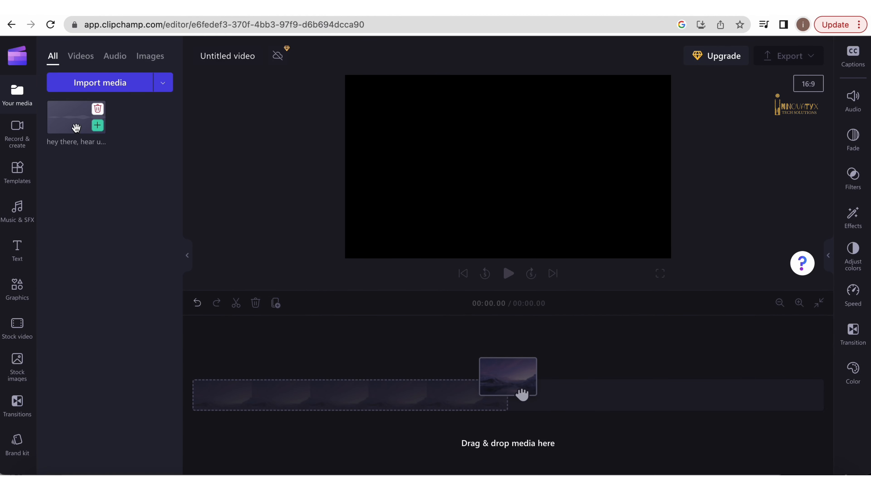
pyautogui.moveTo(66, 127); pyautogui.dragTo(218, 439)
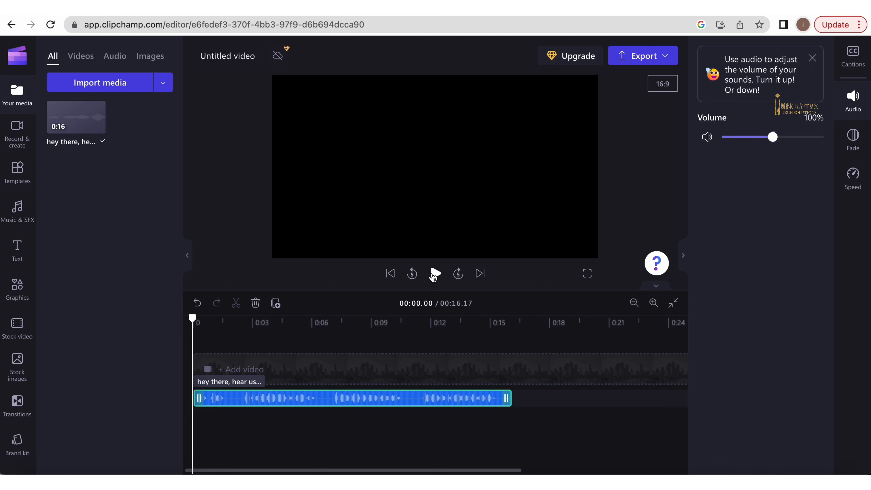
# - Export the project as an MP4 at 1080p quality
pyautogui.click(644, 56)
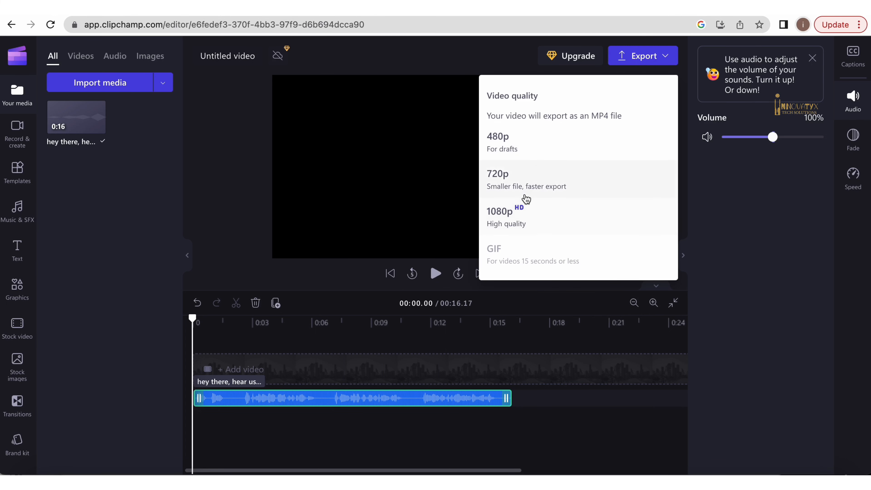
pyautogui.click(520, 211)
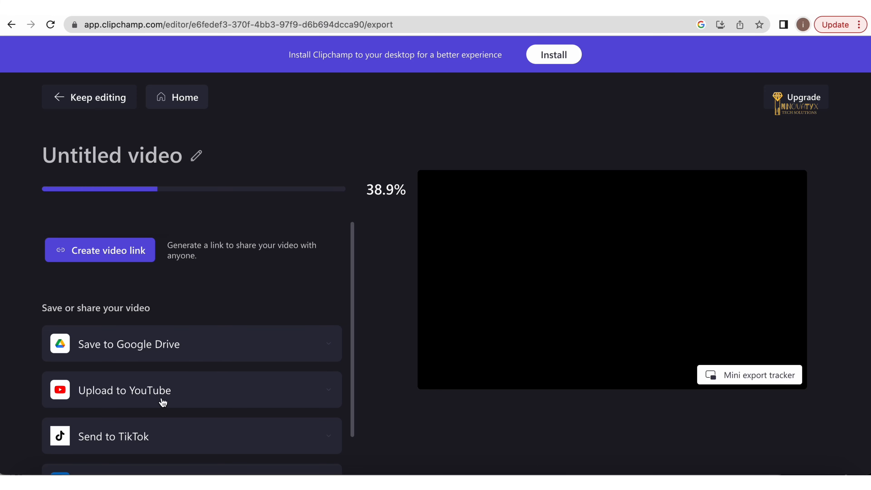
pyautogui.scroll(-4, 164, 398)
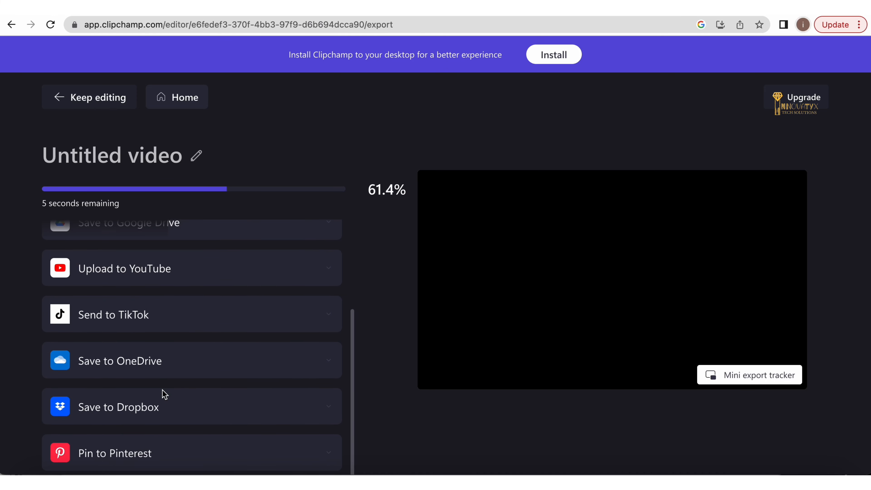
pyautogui.scroll(4, 123, 336)
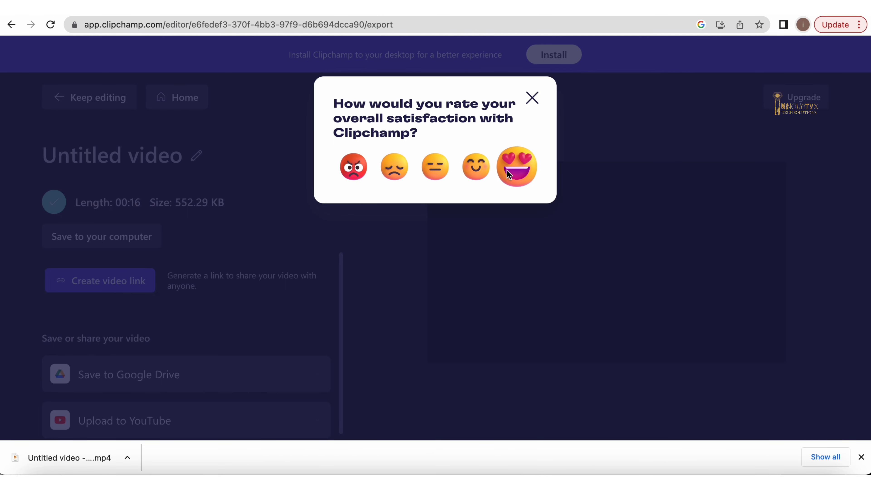
# - In a new browser tab, search Google for cloudconvert and open the CloudConvert site
pyautogui.press('super+t')
pyautogui.click(199, 32)
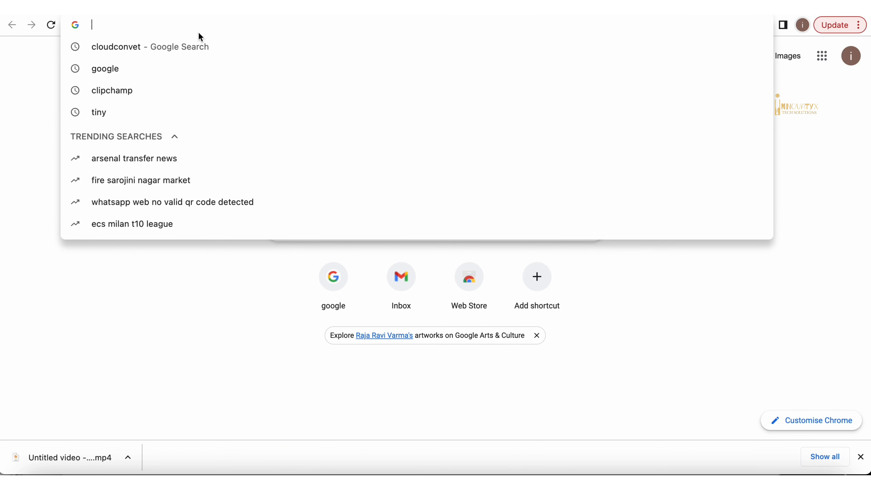
pyautogui.write('cloudcon')
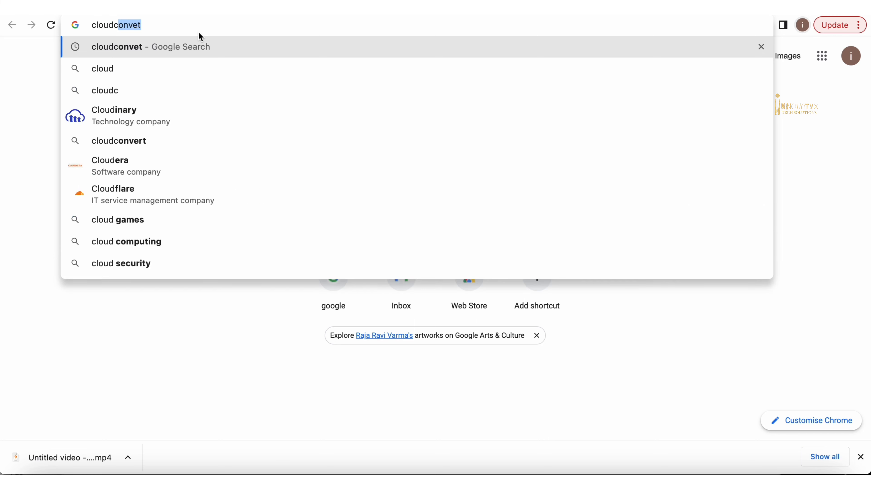
pyautogui.write('vert')
pyautogui.press('Return')
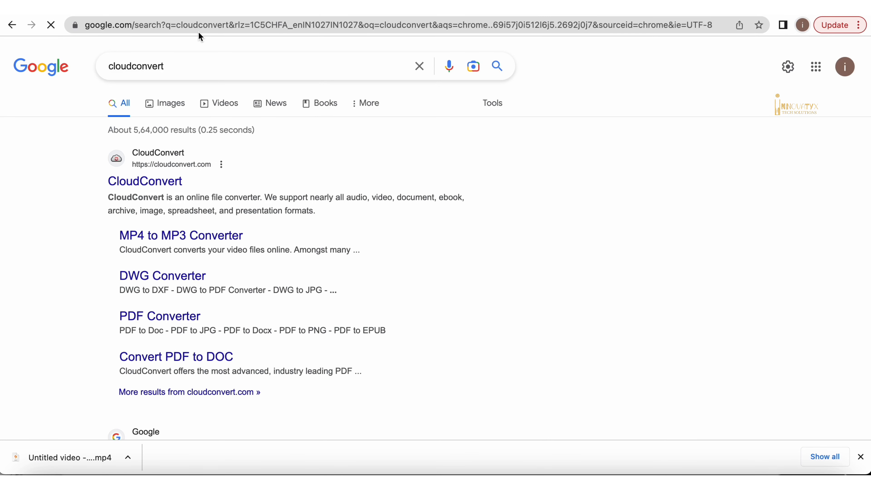
pyautogui.click(149, 182)
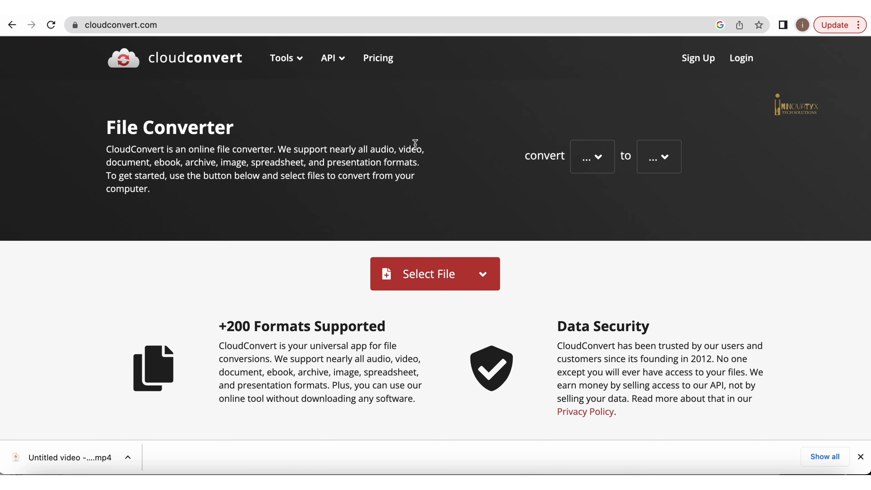
# - Start signing up to CloudConvert with the existing Google account
pyautogui.click(712, 64)
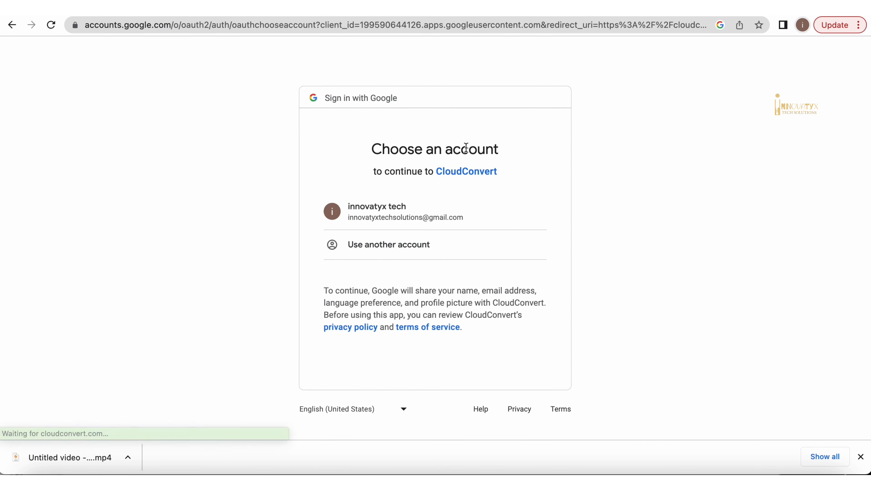
pyautogui.click(431, 208)
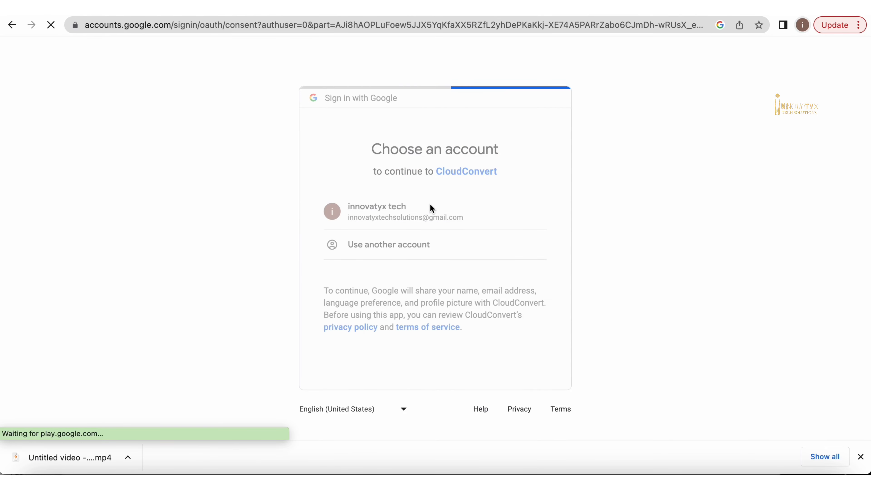
pyautogui.click(503, 420)
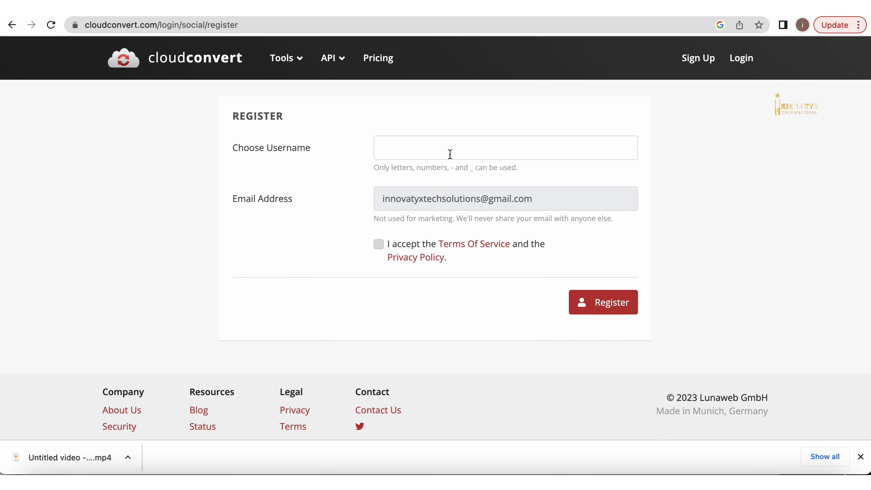
# - Choose a username, accept the Terms of Service and Privacy Policy, and register
pyautogui.click(452, 151)
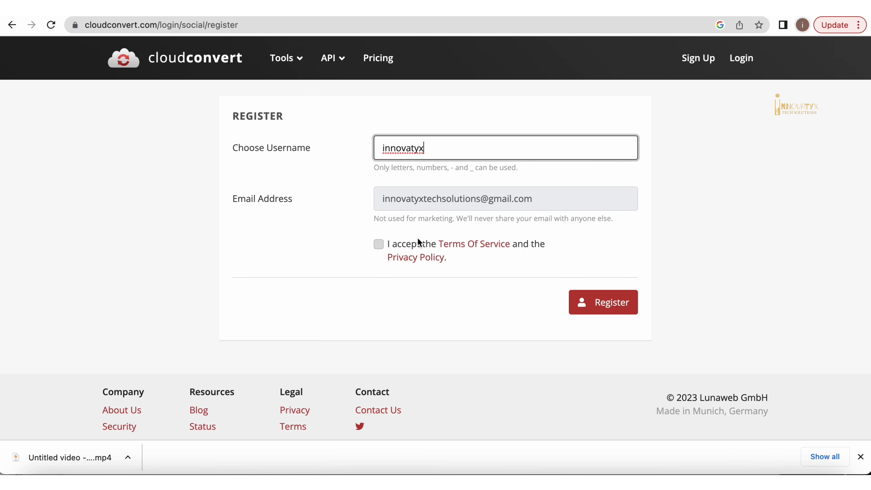
pyautogui.click(385, 244)
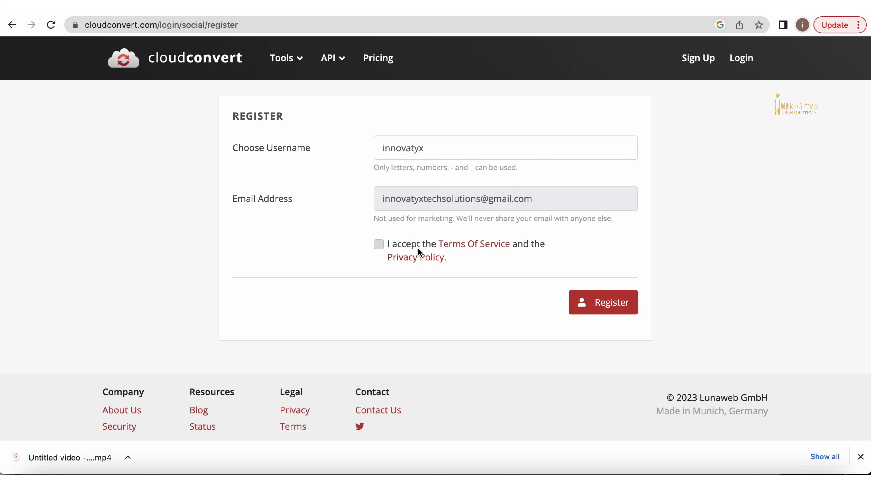
pyautogui.click(616, 310)
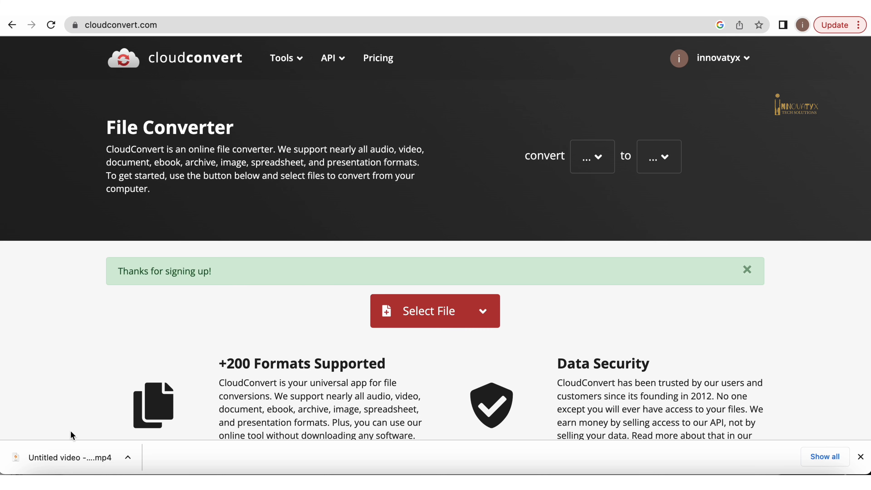
# - Upload the exported Clipchamp MP4 and convert it to MP3
pyautogui.moveTo(49, 466); pyautogui.dragTo(385, 313)
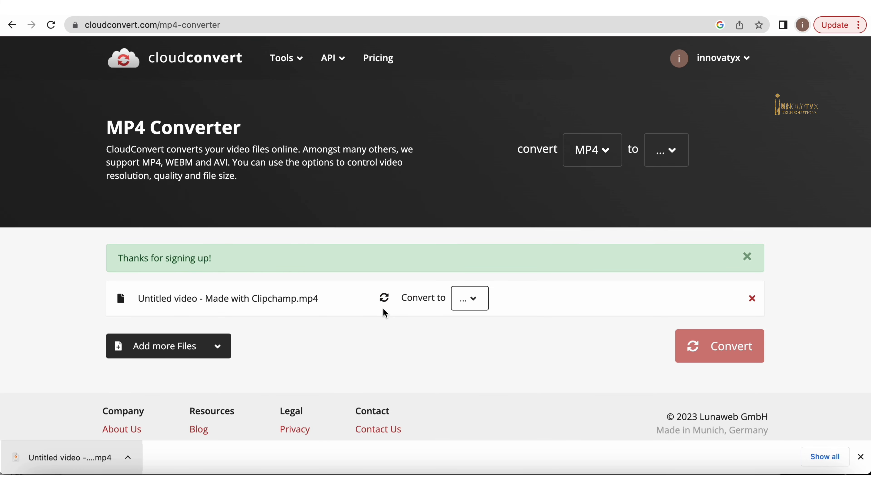
pyautogui.click(470, 298)
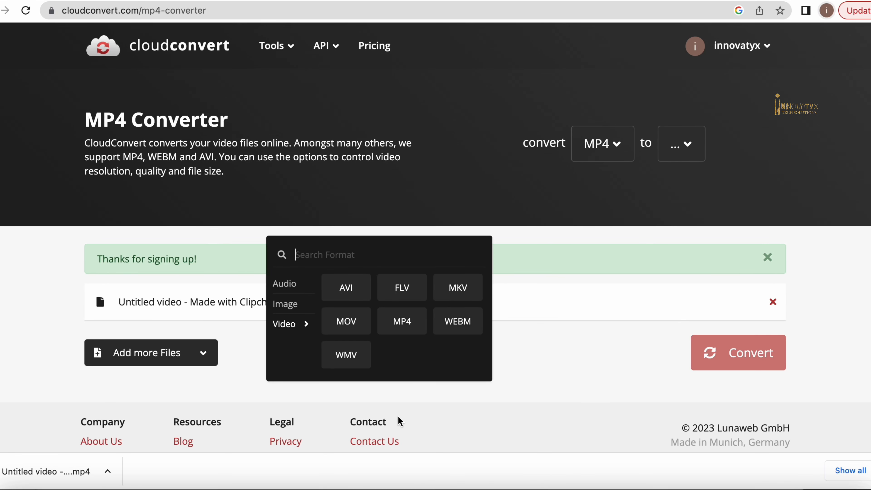
pyautogui.moveTo(296, 284)
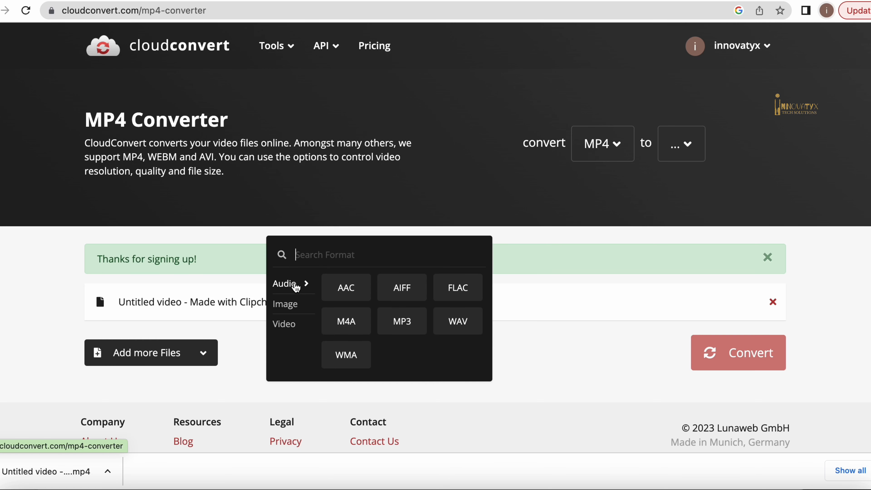
pyautogui.click(402, 323)
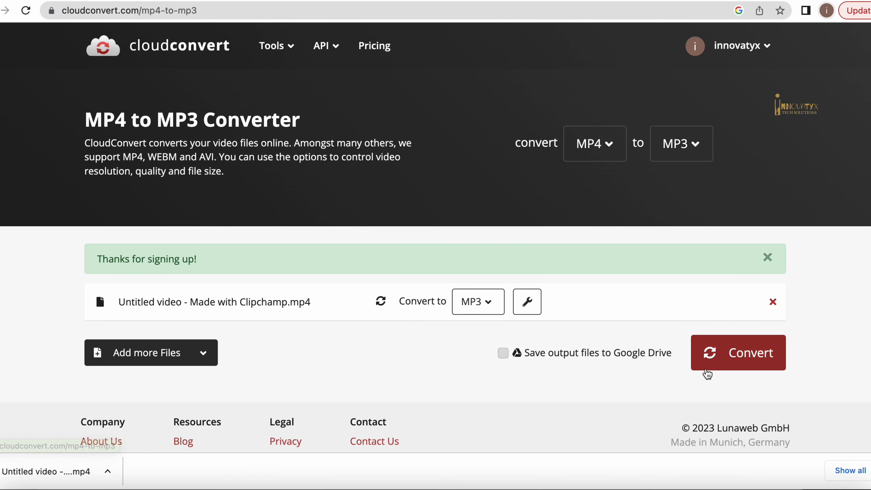
pyautogui.click(715, 350)
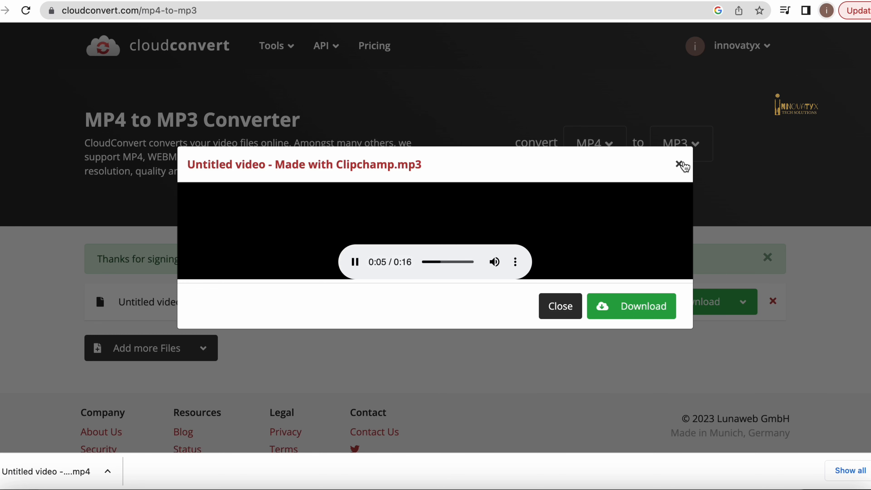
# - Download the converted MP3 file and close its preview
pyautogui.click(633, 310)
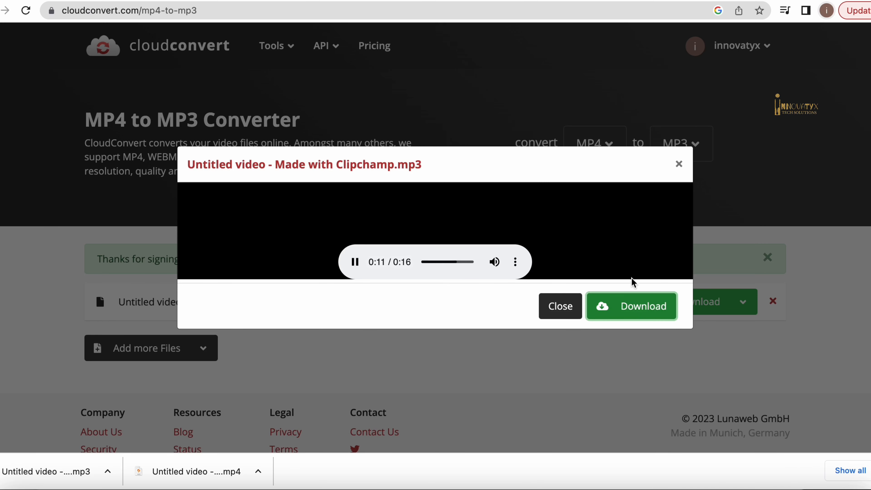
pyautogui.click(564, 314)
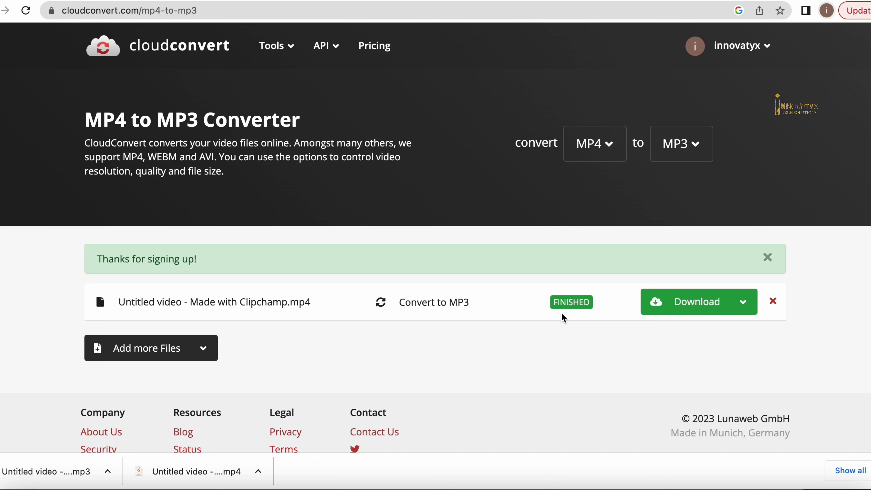